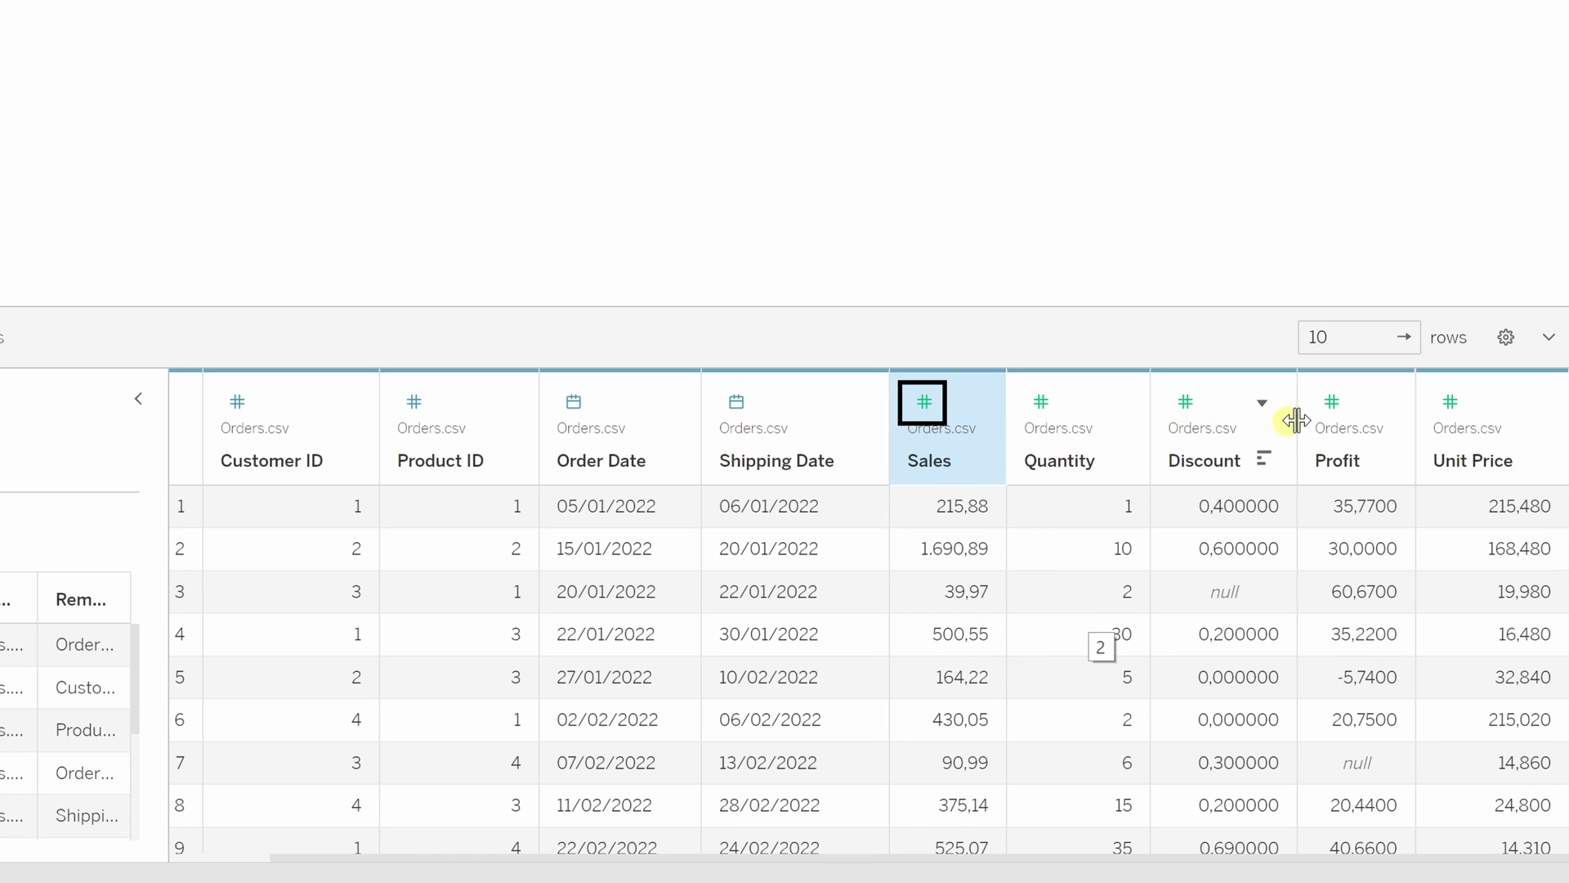
# Switch the Sales field's type from decimal number to String via its type icon menu.
pyautogui.click(925, 410)
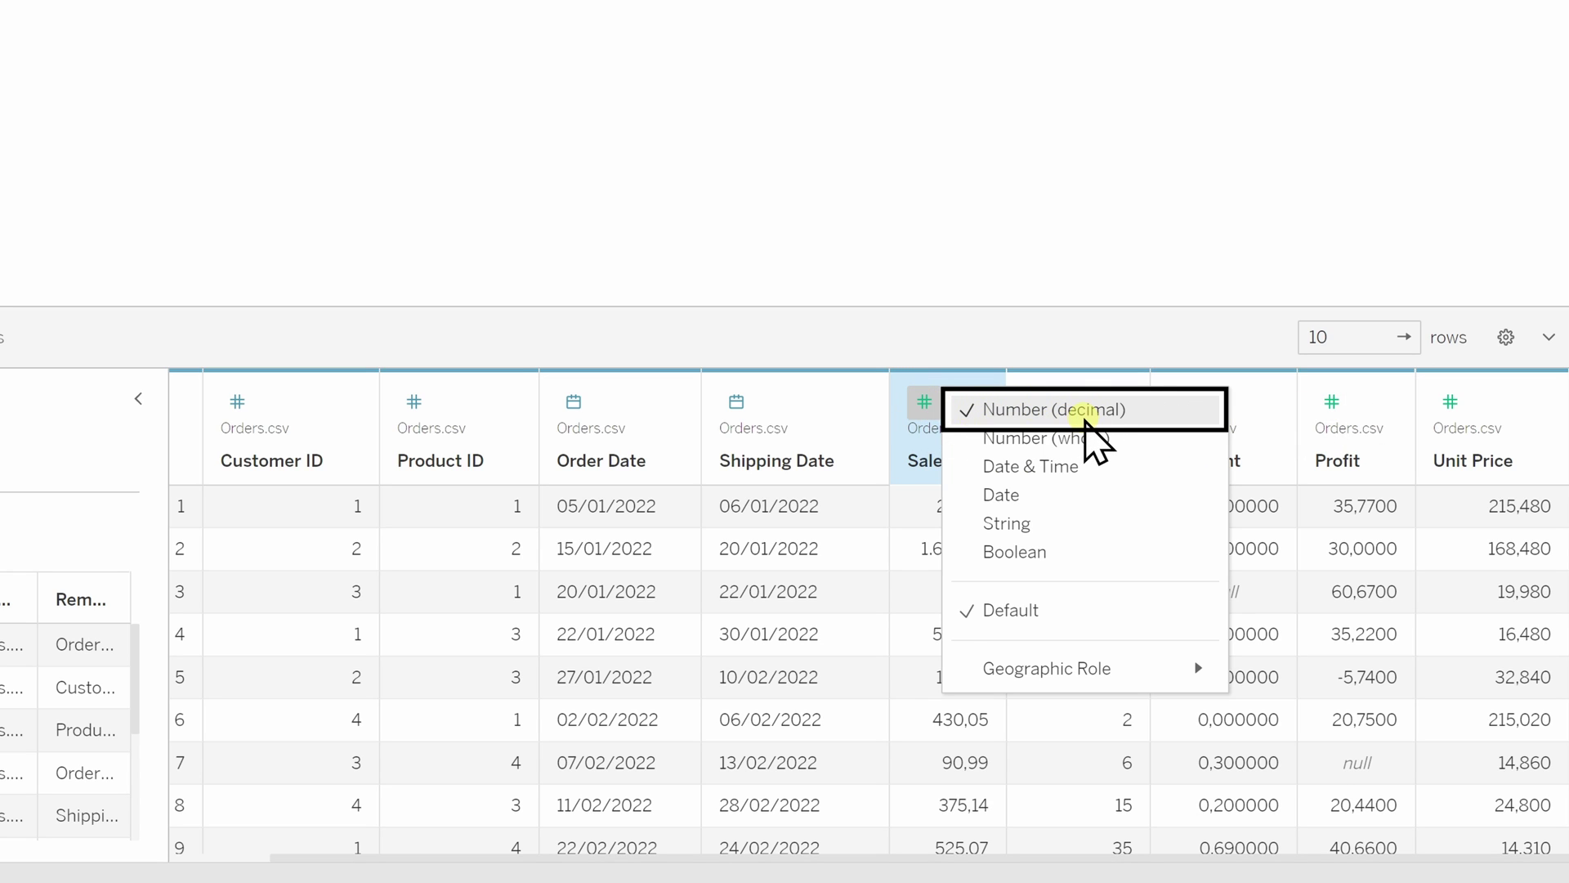
pyautogui.click(1037, 276)
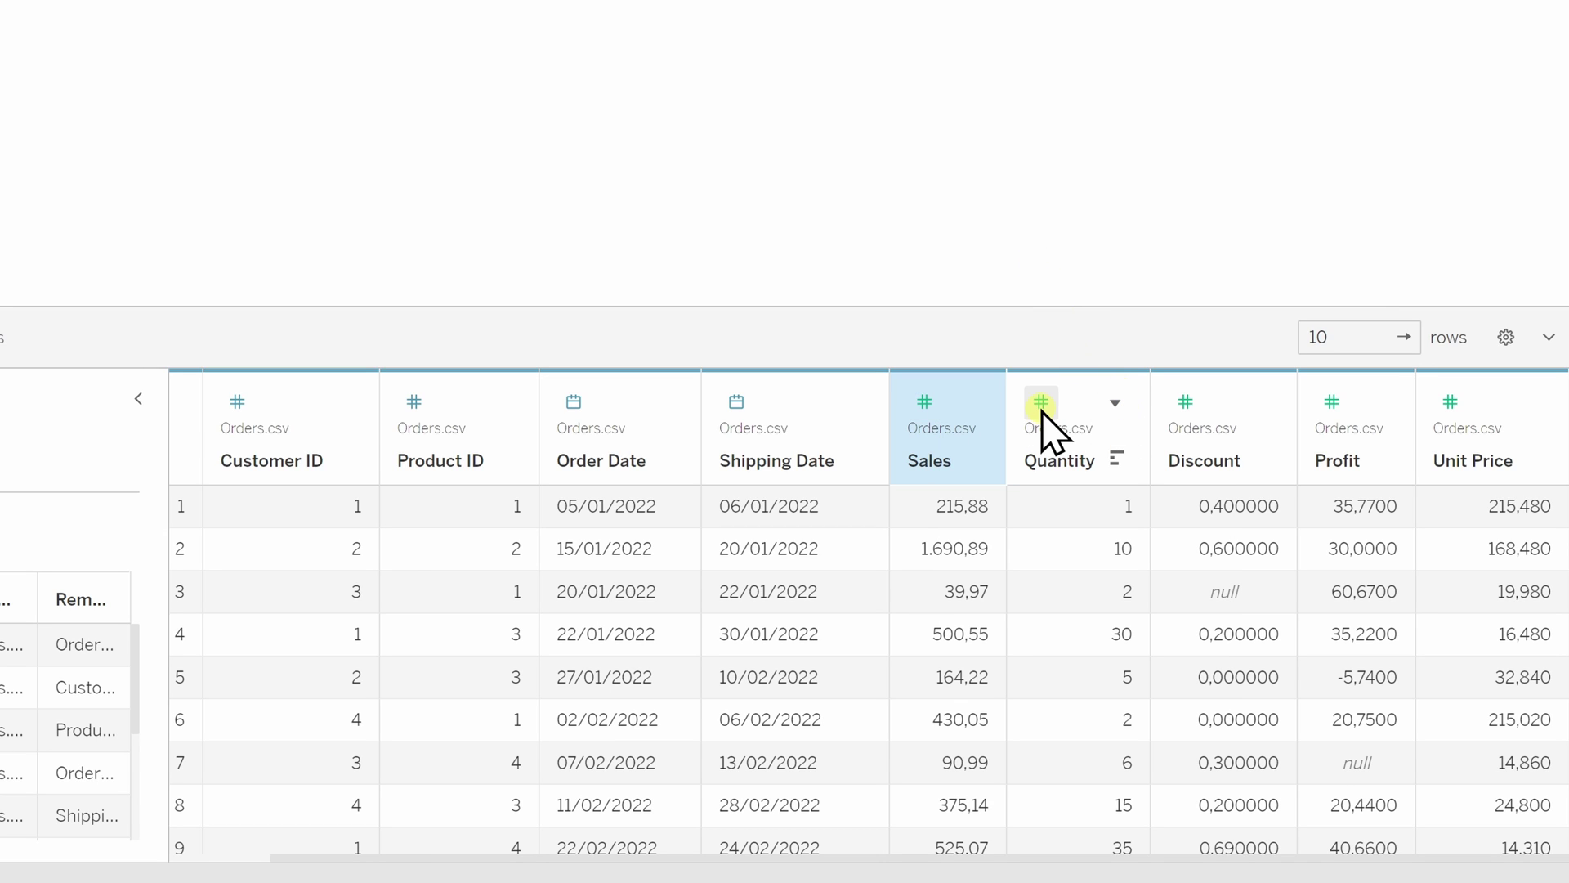
pyautogui.click(927, 404)
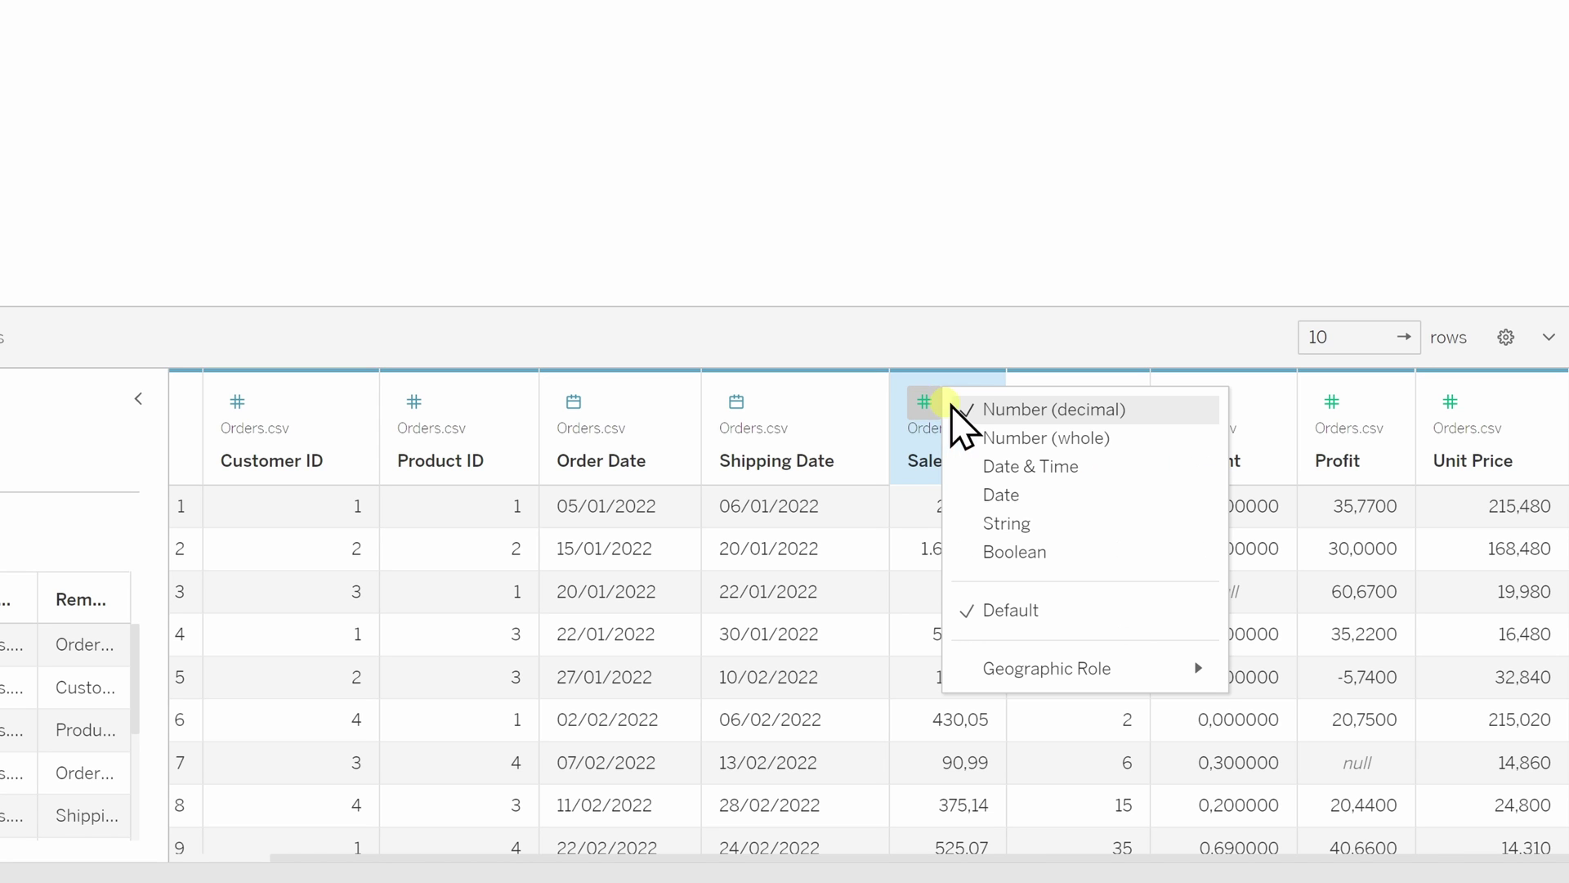
pyautogui.click(1029, 524)
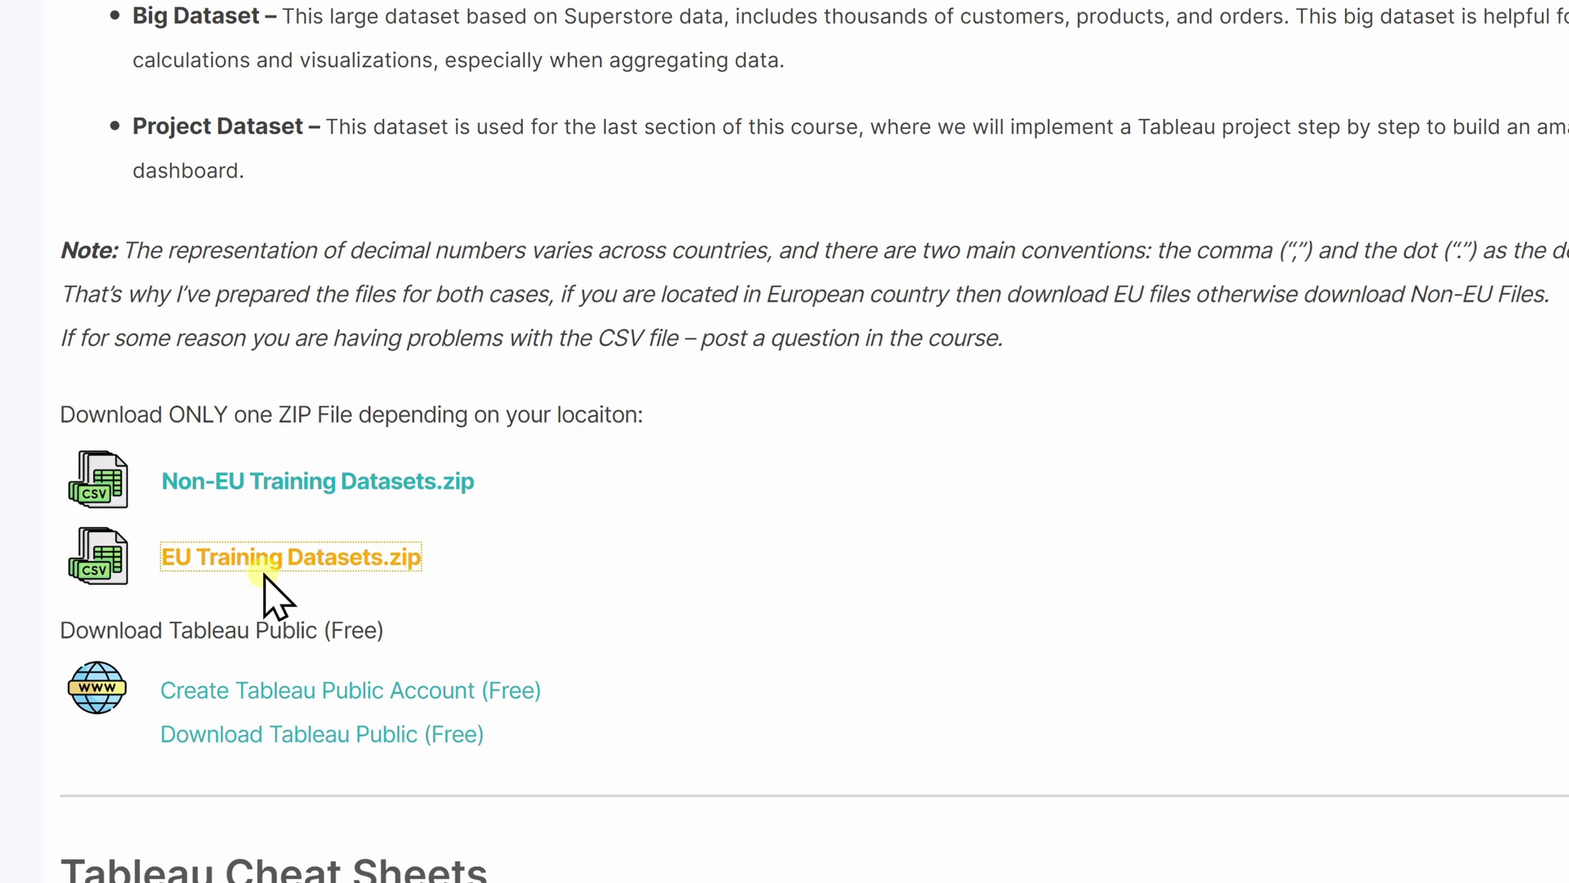
pyautogui.click(302, 558)
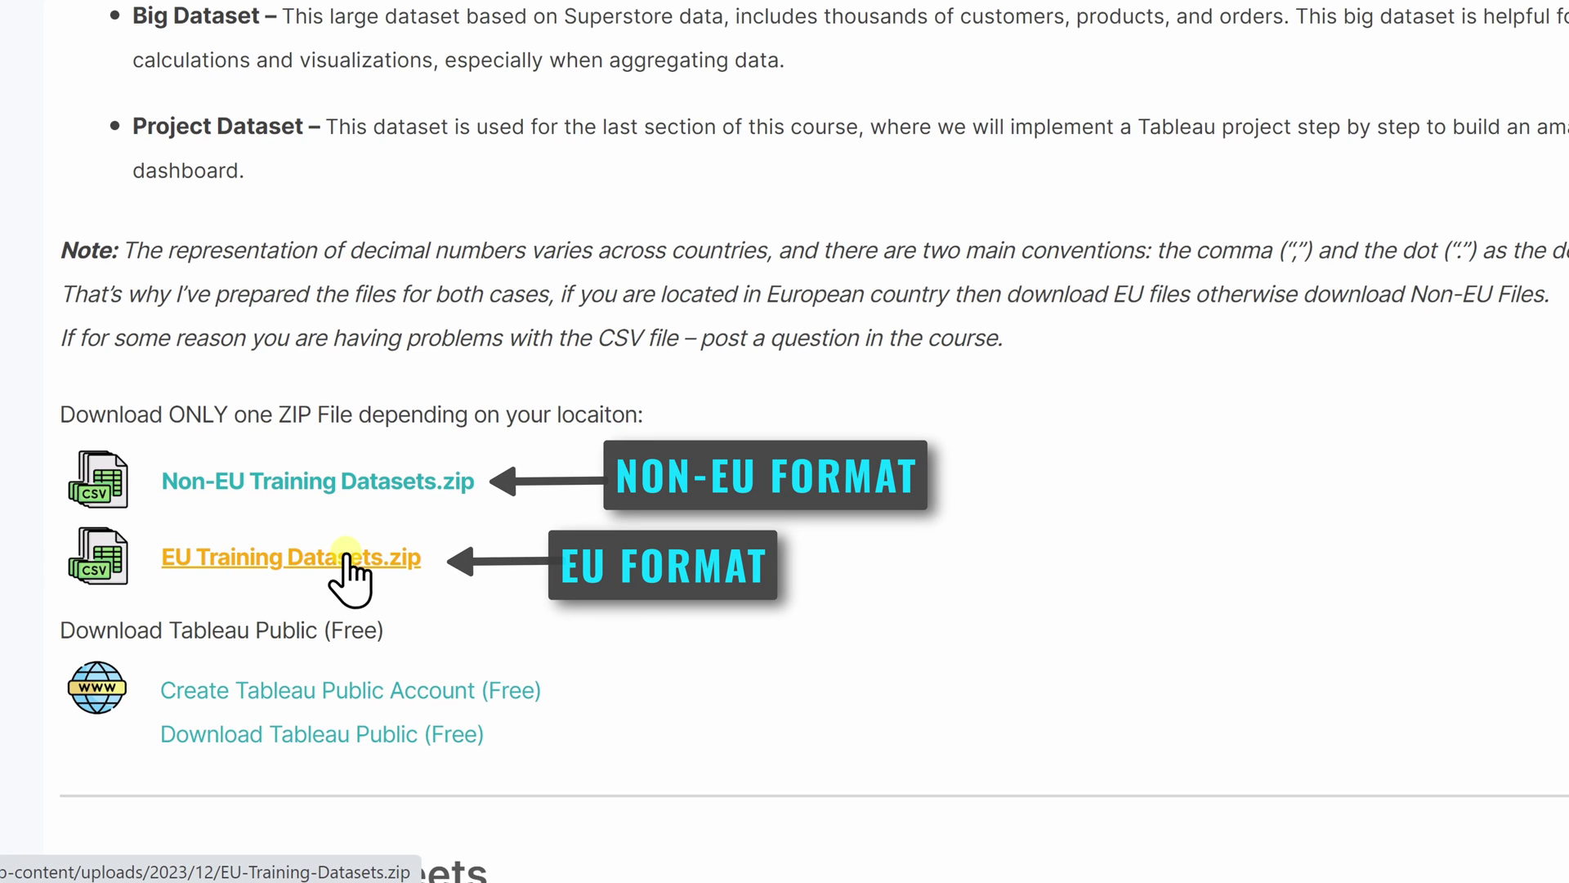
pyautogui.click(348, 562)
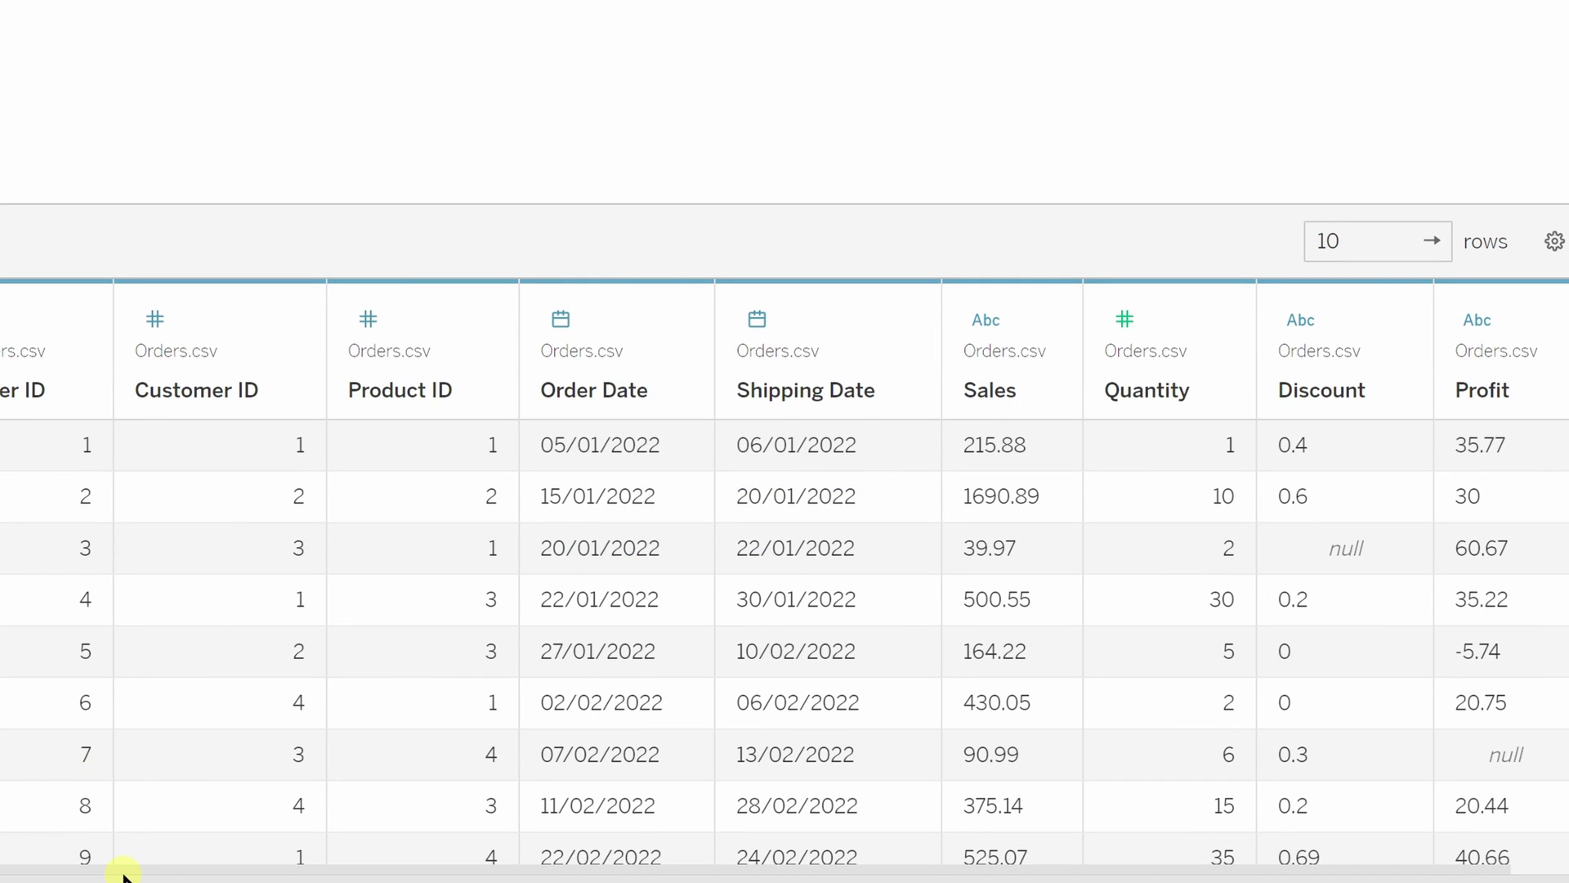
# Convert the Sales field to Number (decimal), leaving all its values null.
pyautogui.moveTo(123, 874); pyautogui.dragTo(560, 876)
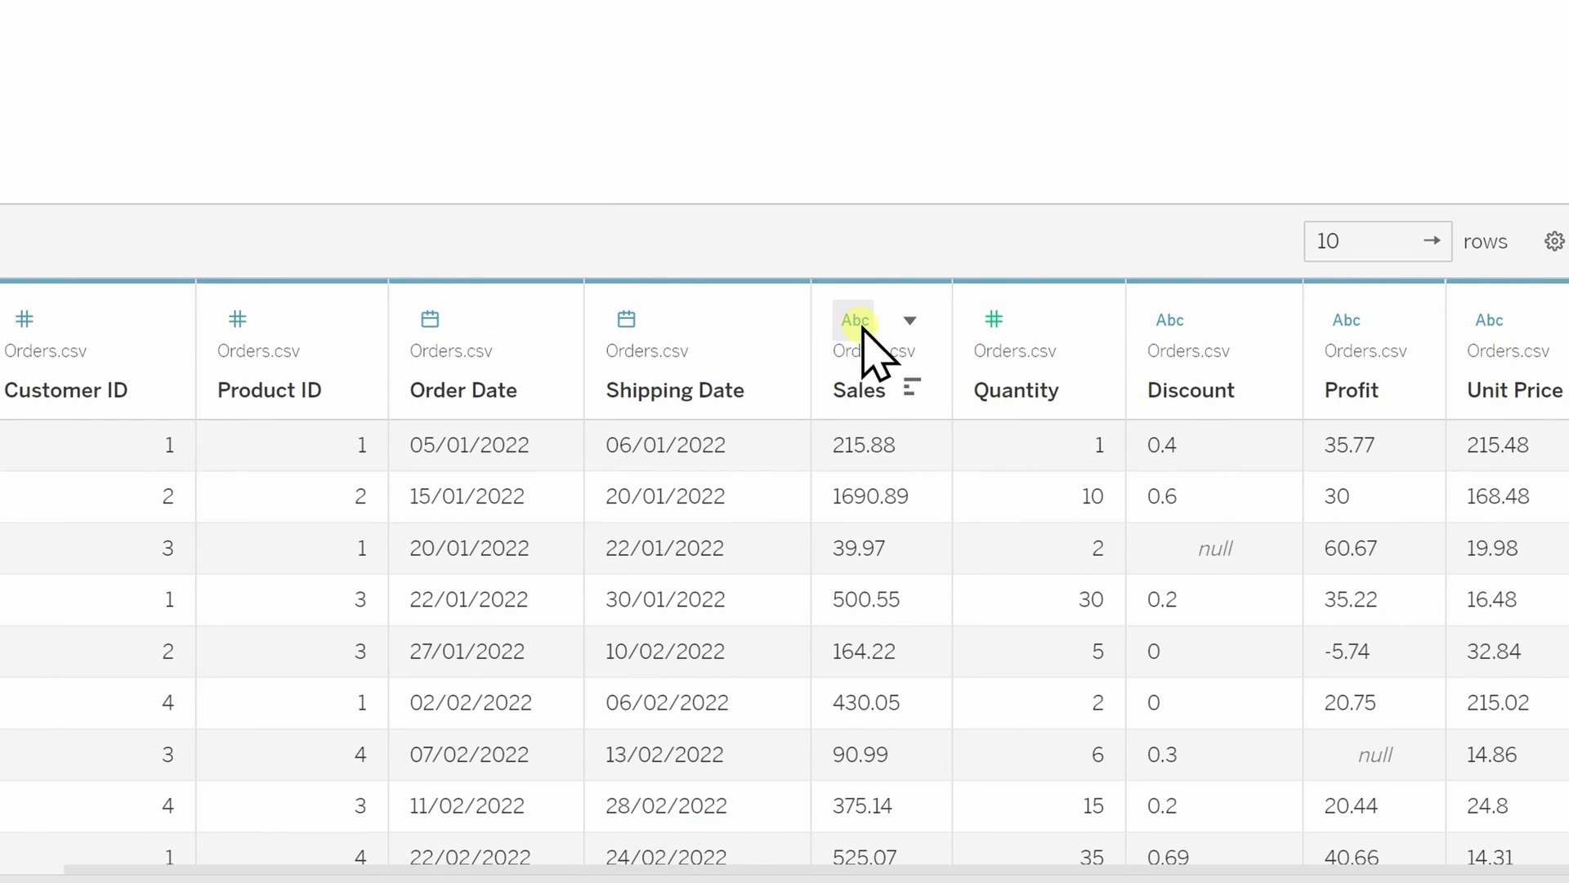
pyautogui.hscroll(-1, 862, 327)
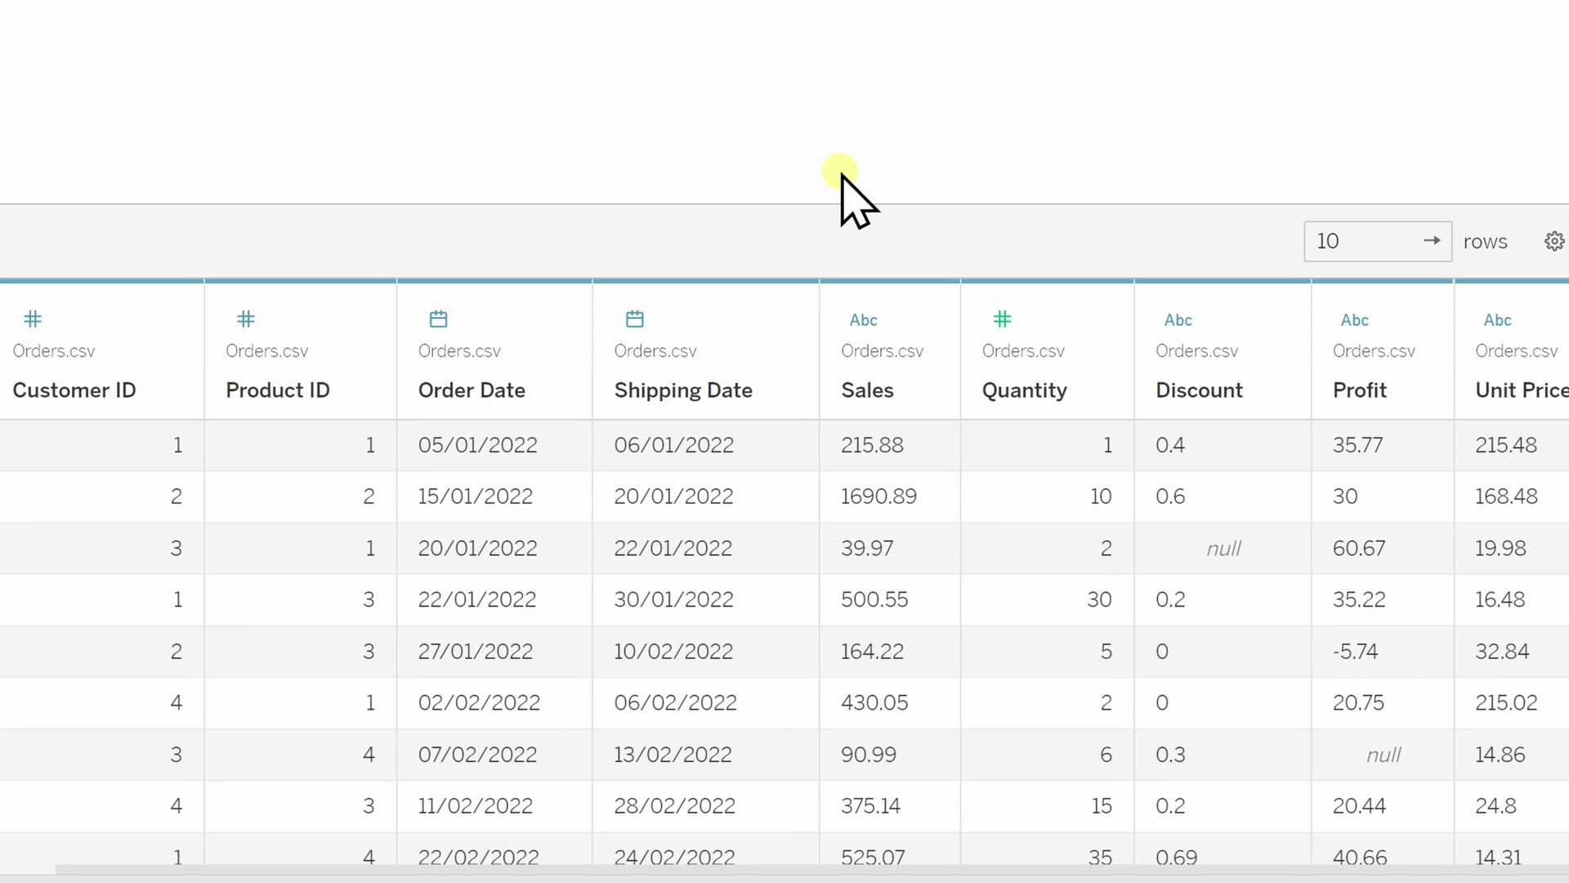
pyautogui.click(866, 325)
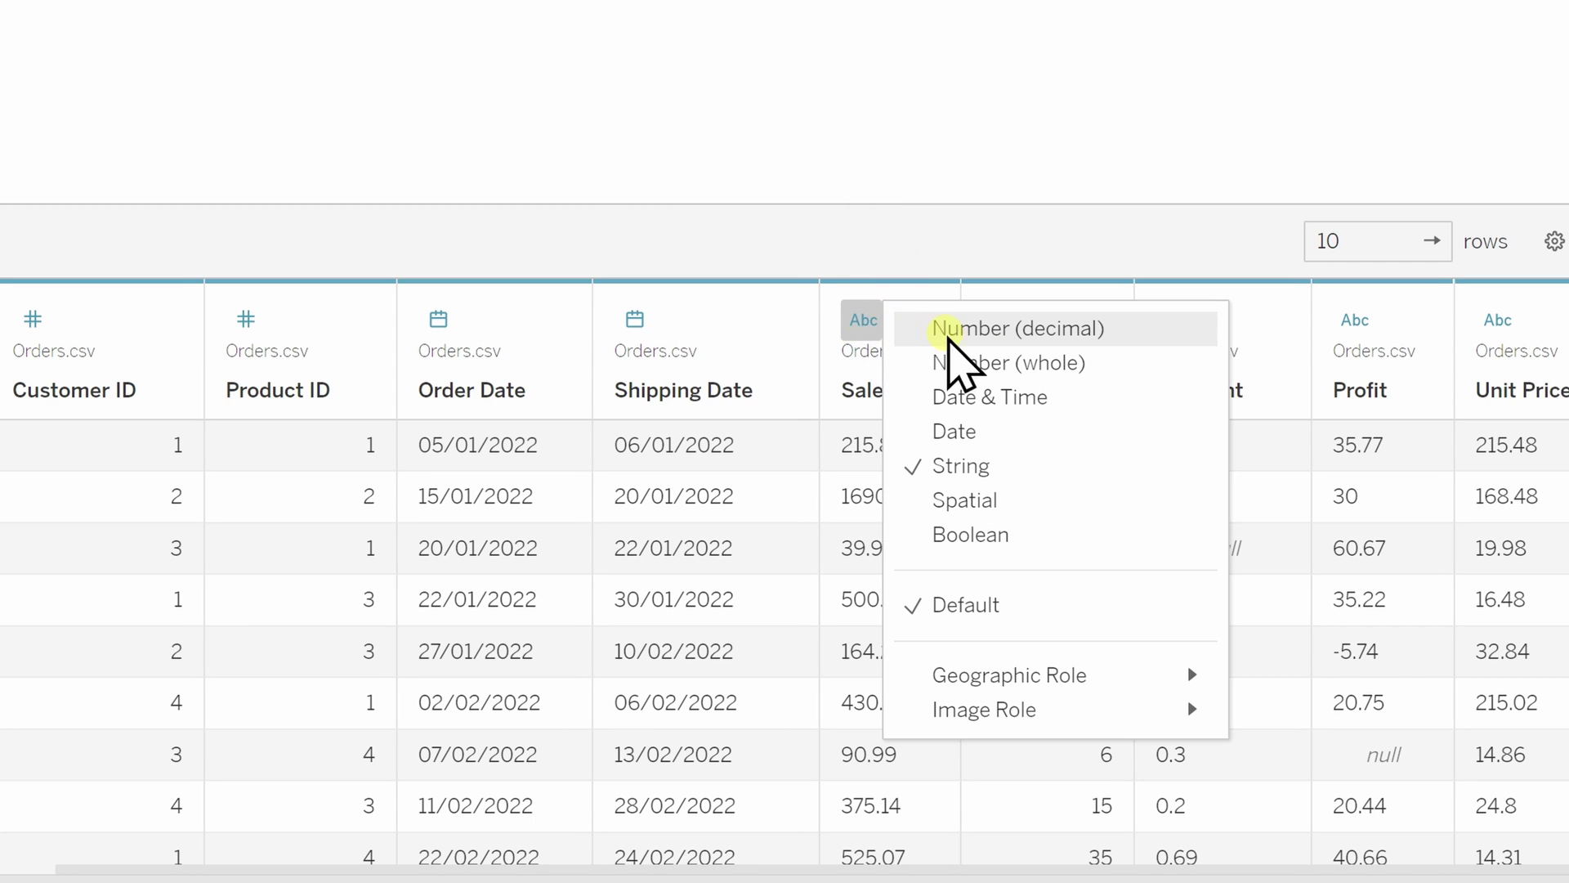
pyautogui.click(1013, 328)
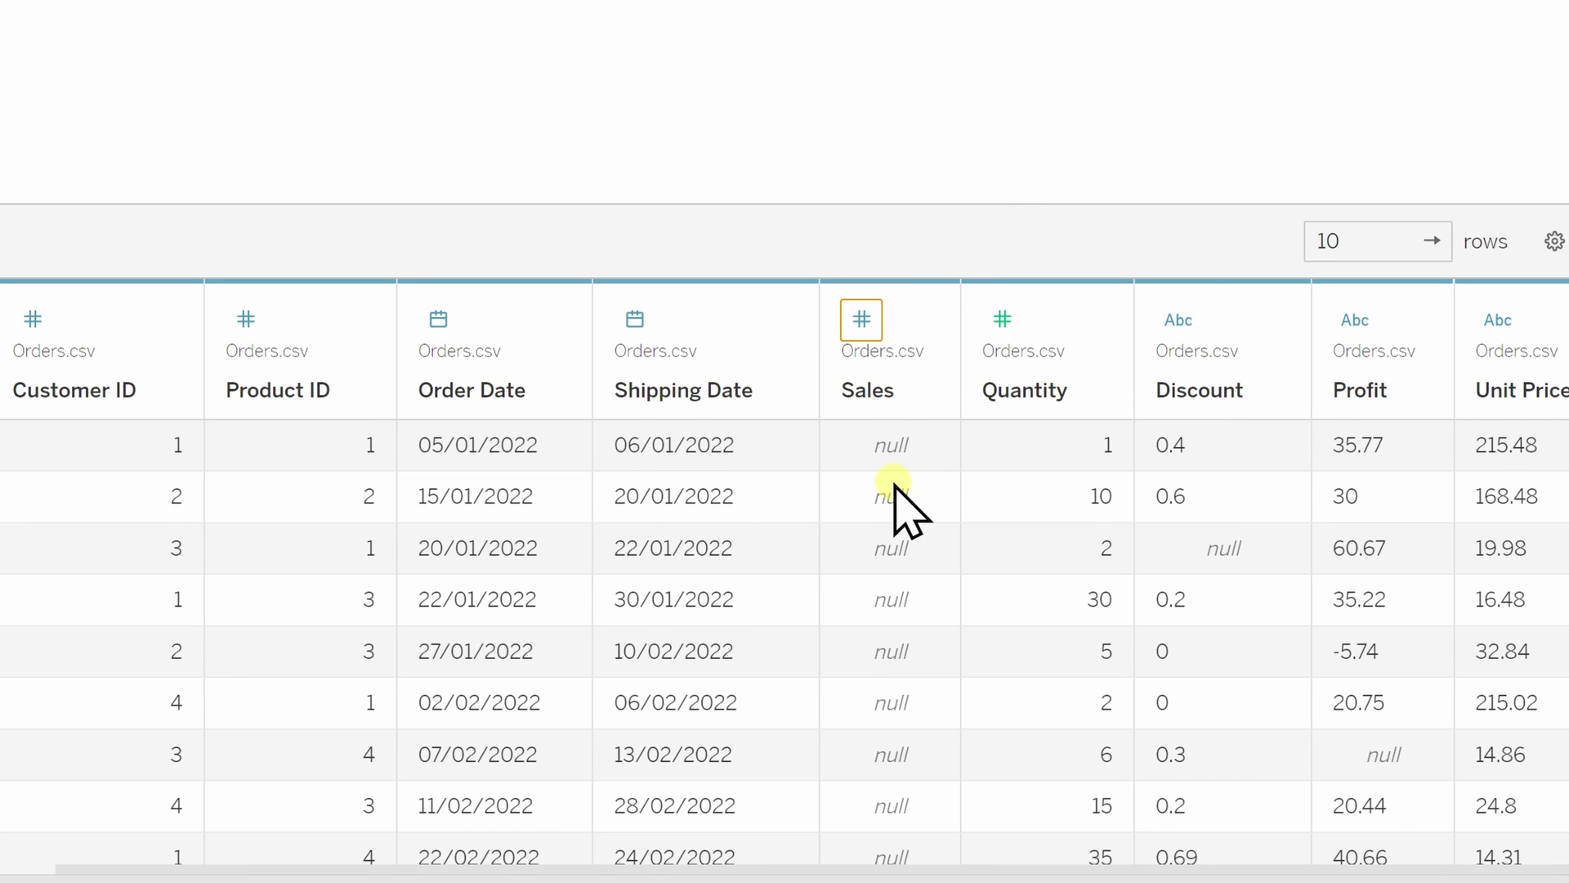
pyautogui.scroll(-1, 893, 486)
pyautogui.scroll(1, 894, 491)
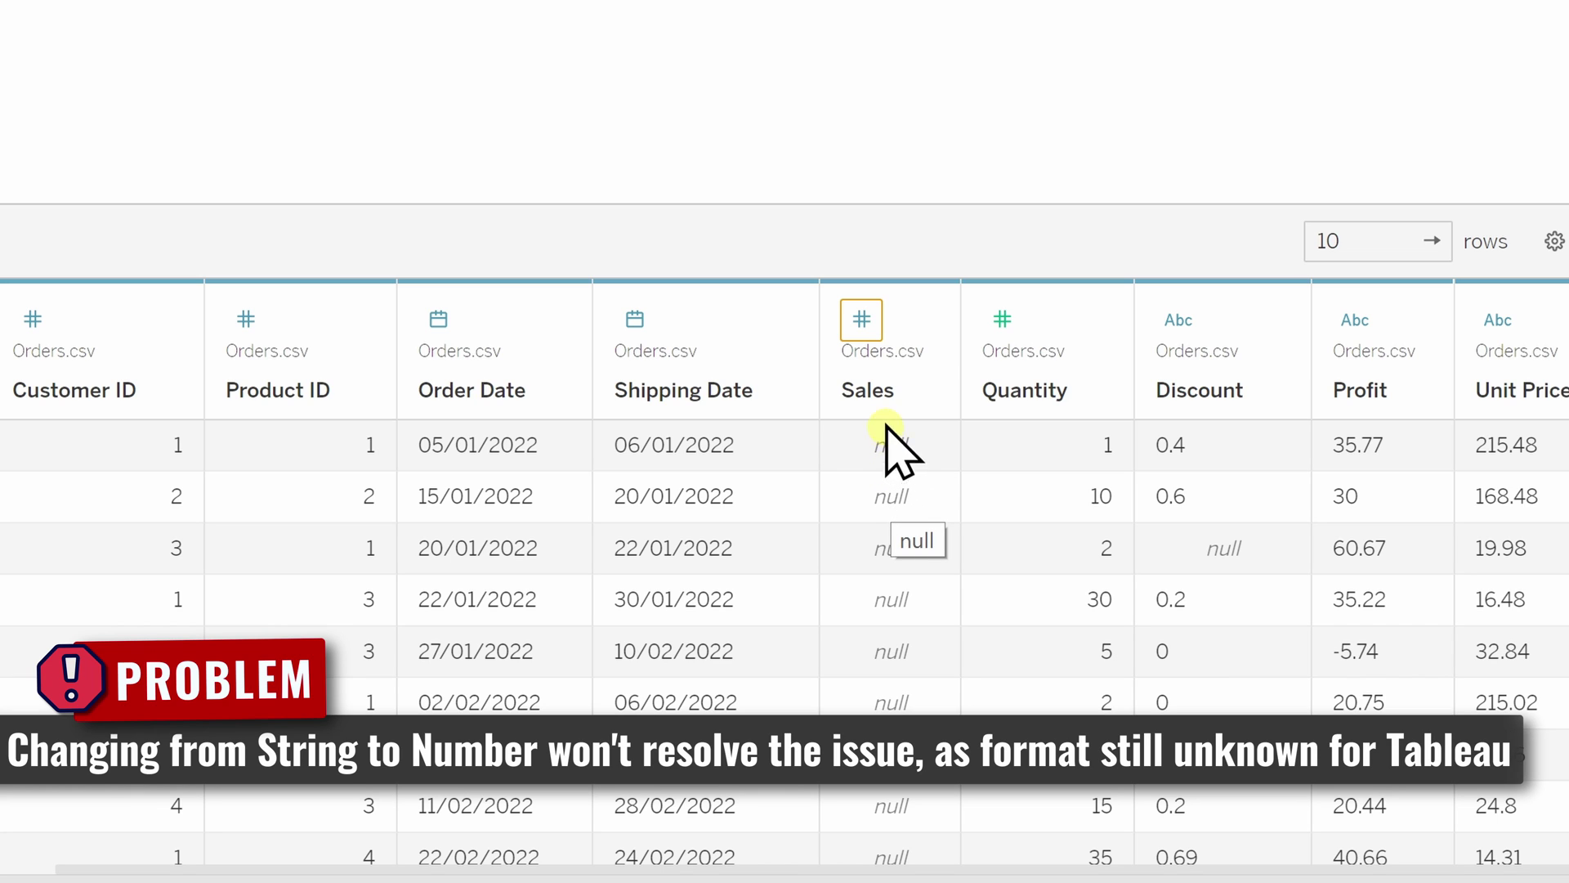
# Set Sales back to String so values like 215.88 reappear.
pyautogui.click(862, 321)
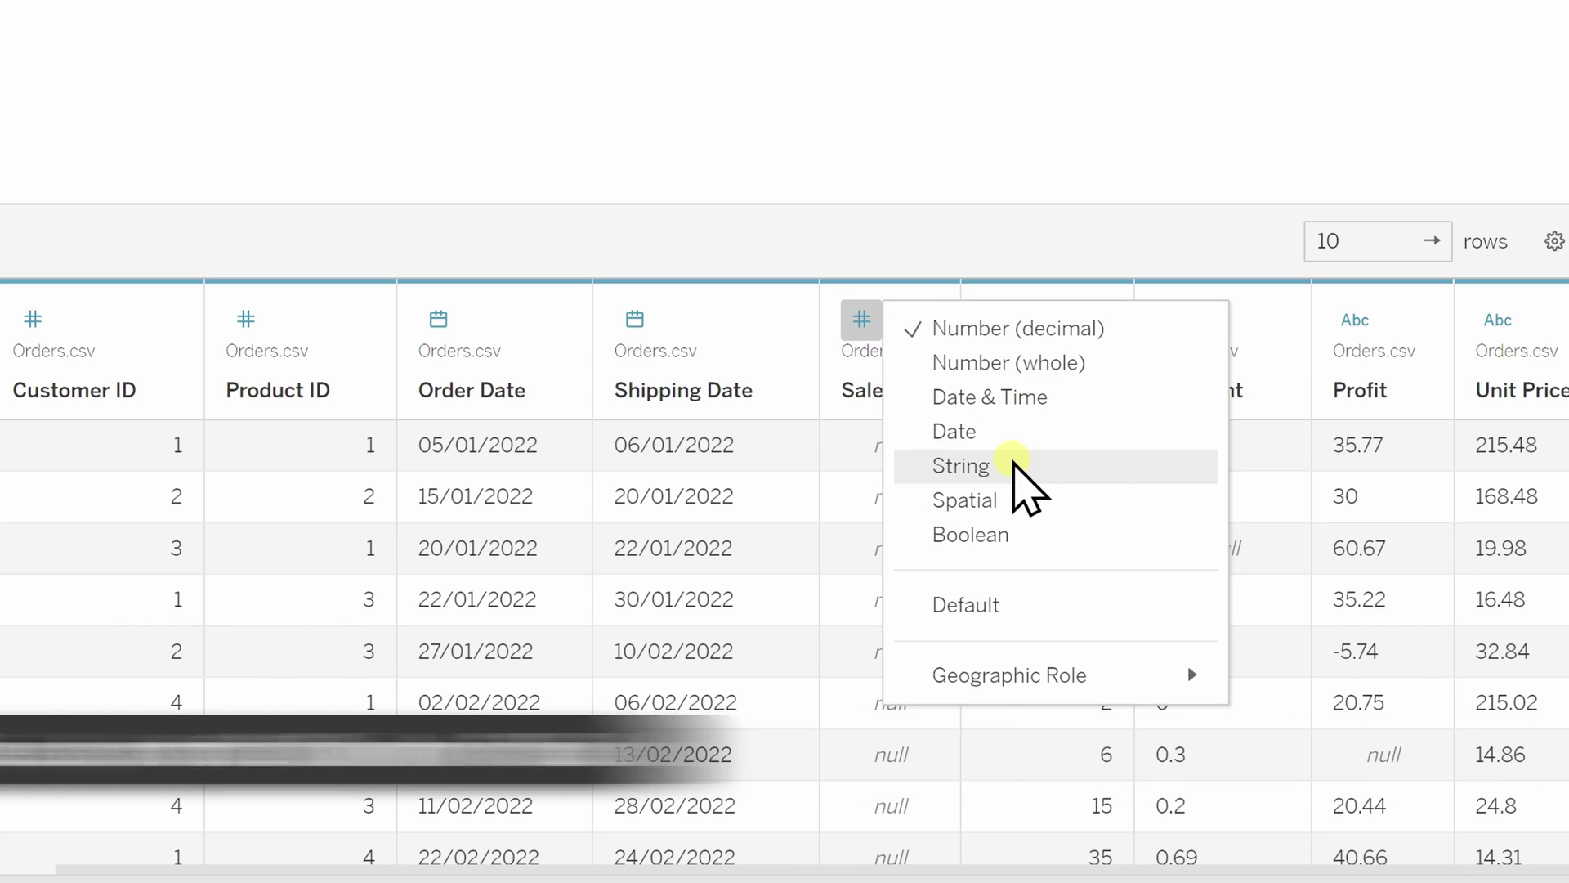
pyautogui.click(1013, 466)
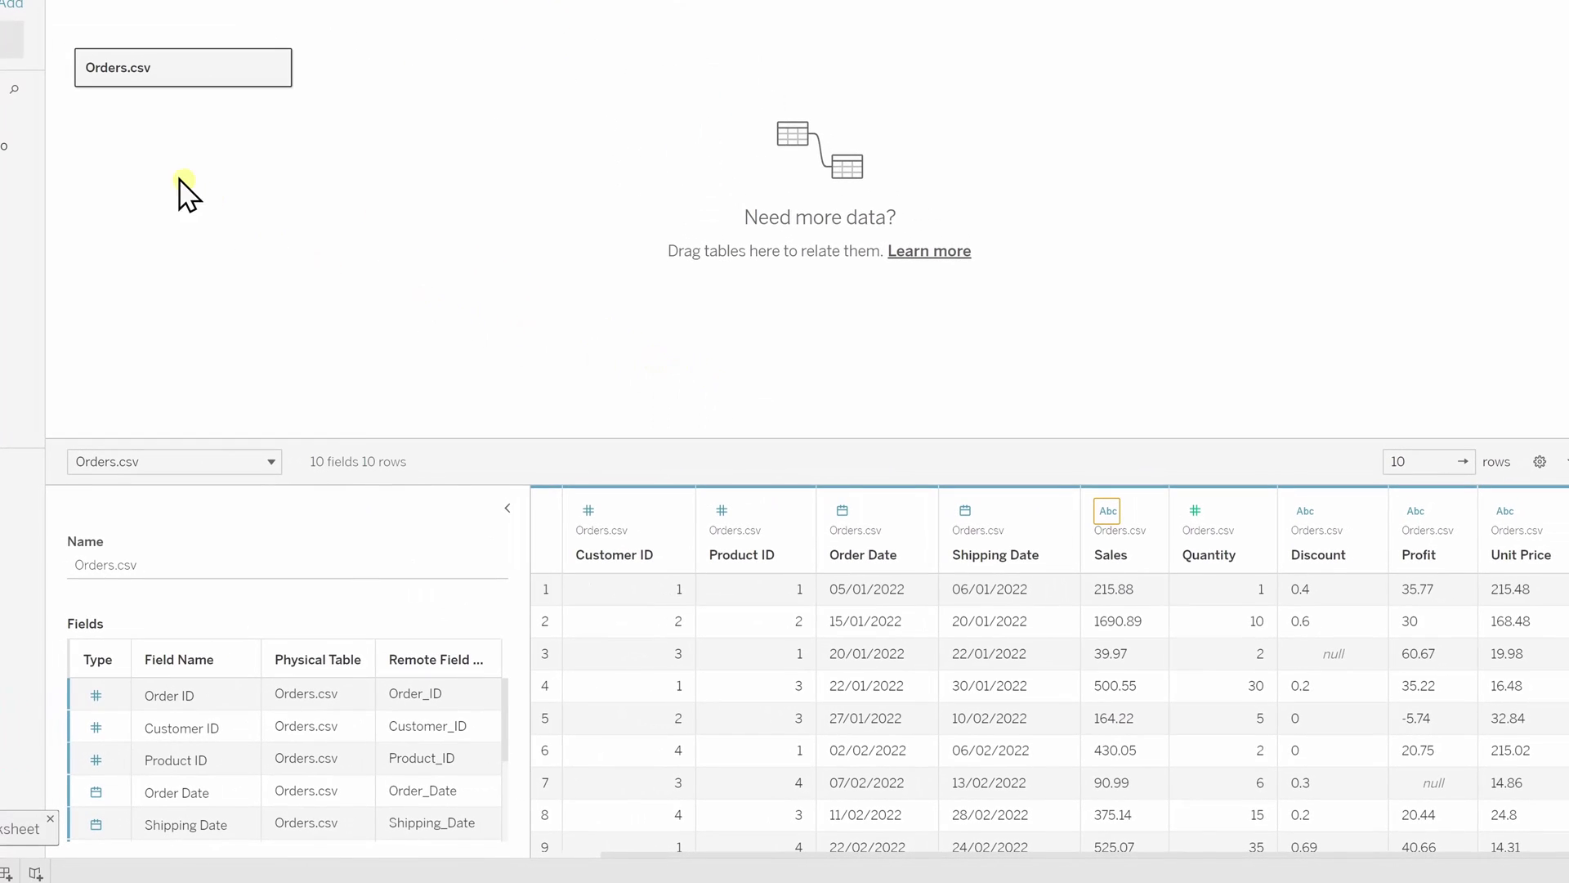
# Open Text File Properties for the Orders.csv table to view separator, character set and locale.
pyautogui.rightClick(139, 76)
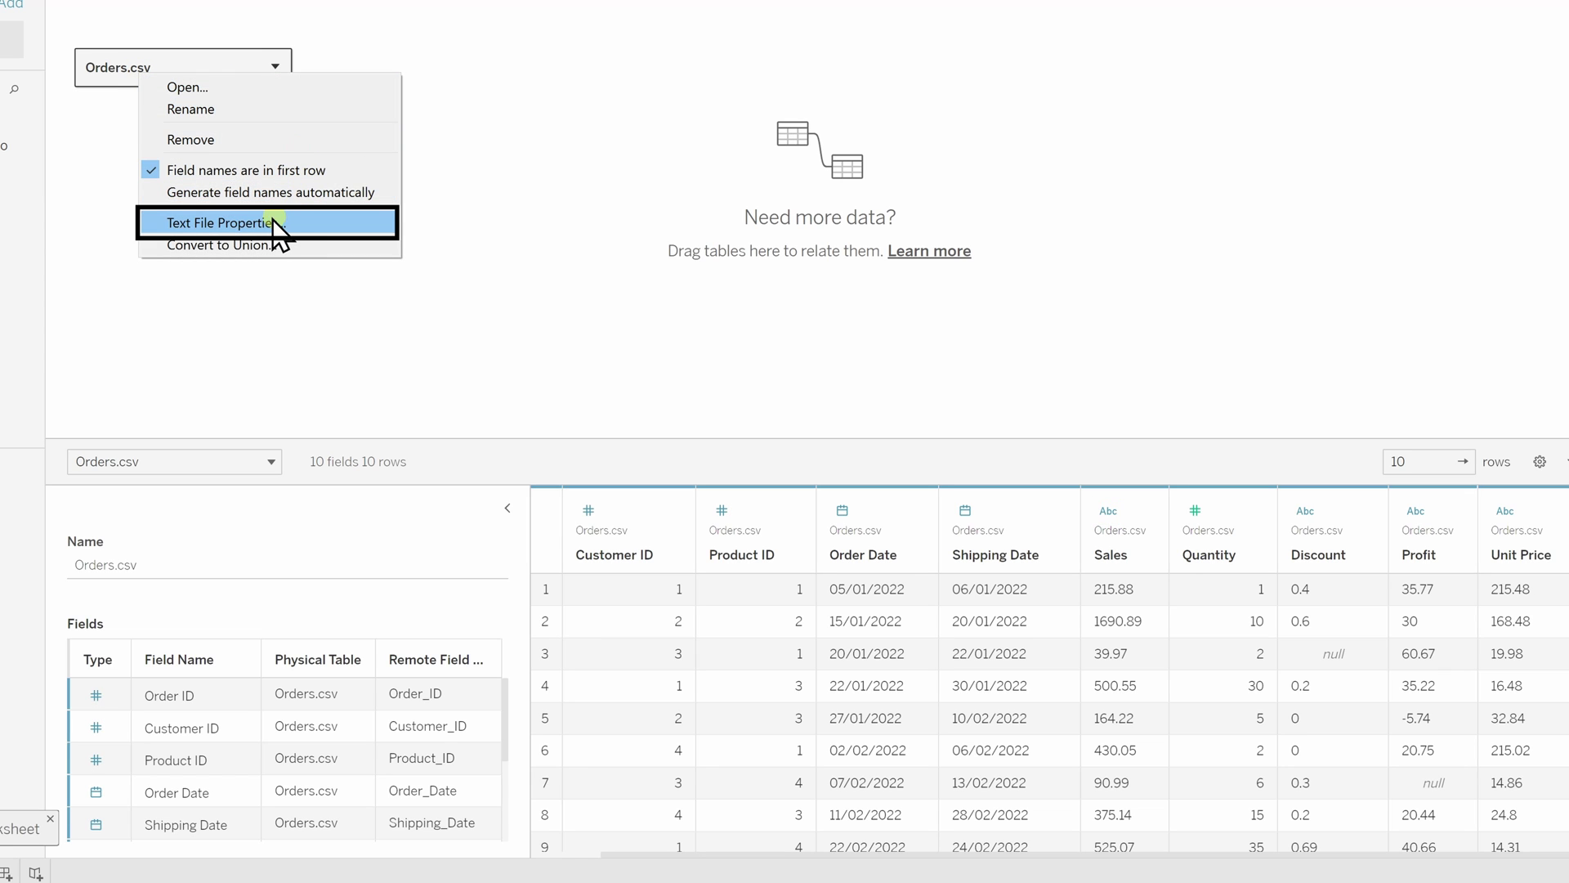
pyautogui.click(306, 225)
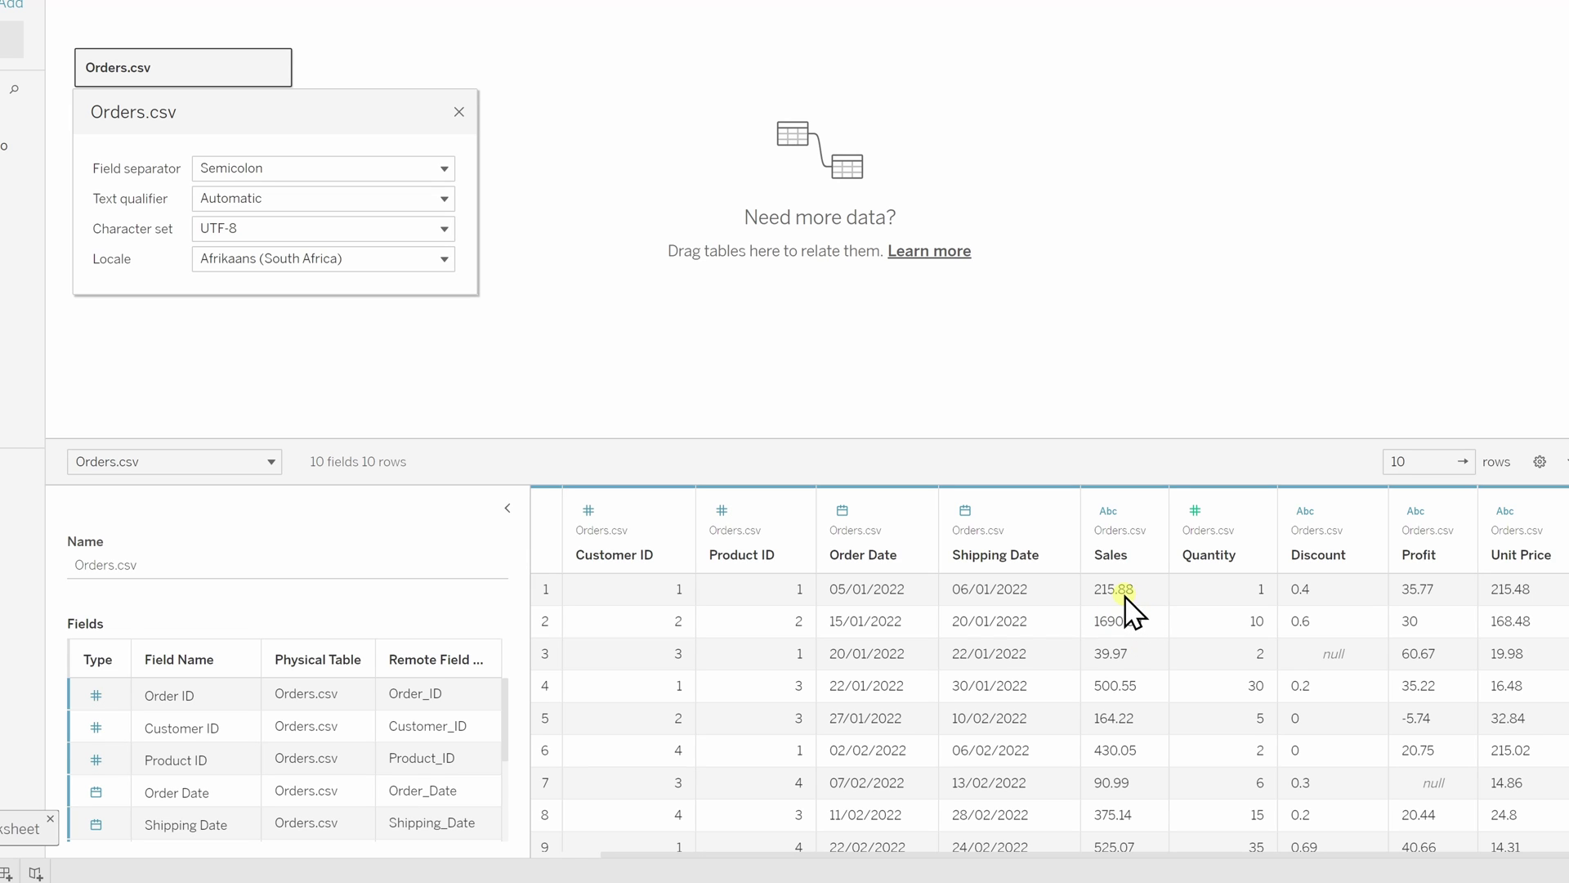
# Change the Orders.csv locale to English (United States), found by searching 'united'.
pyautogui.click(323, 261)
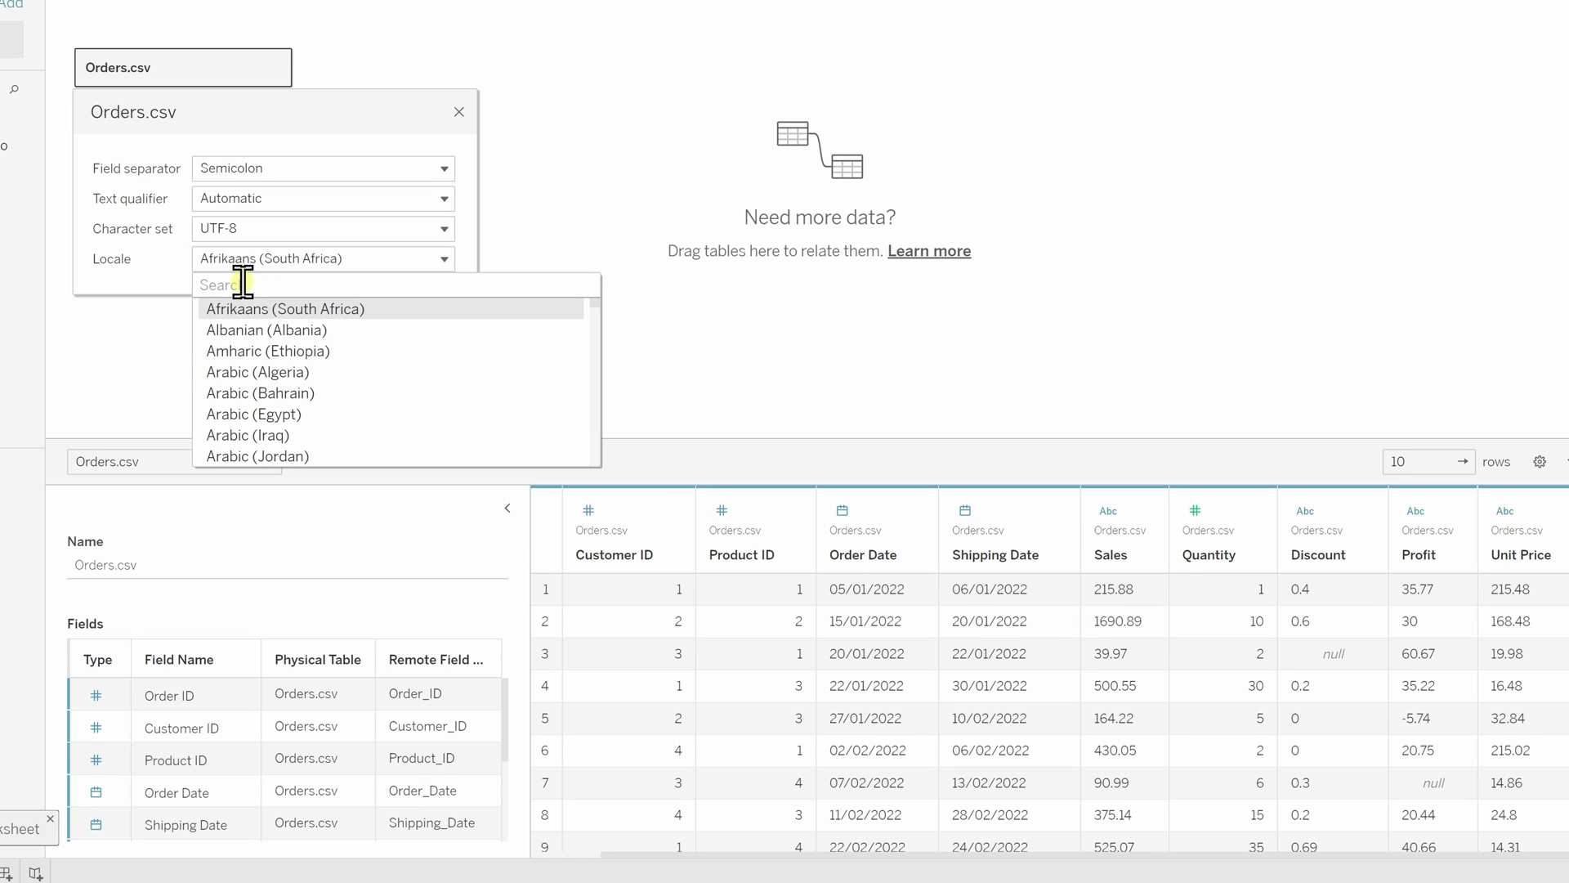
pyautogui.write('united')
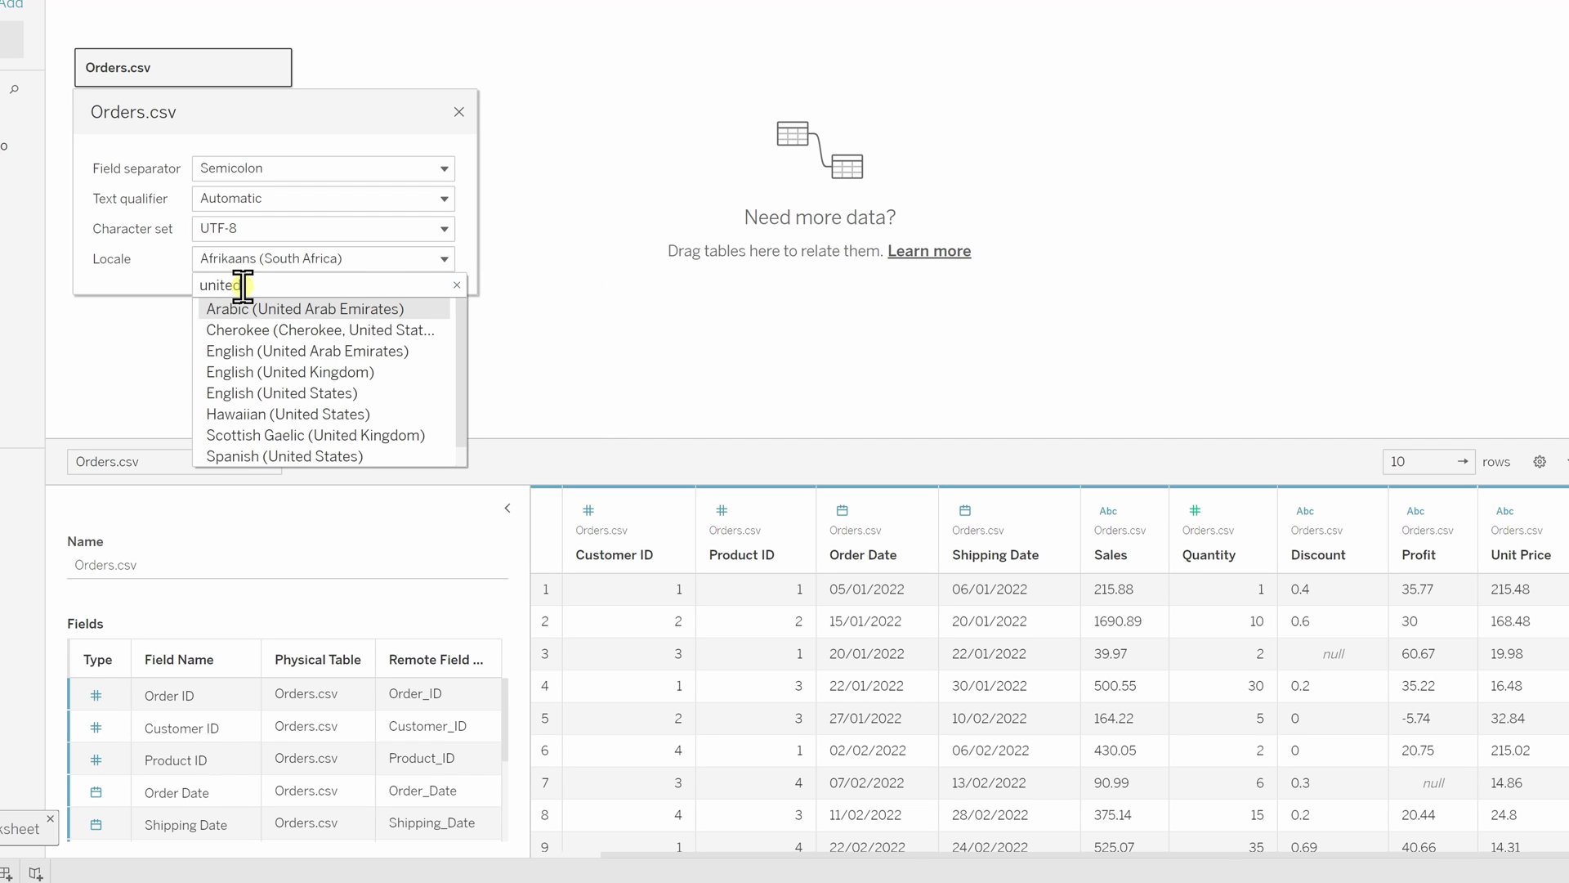
pyautogui.click(364, 392)
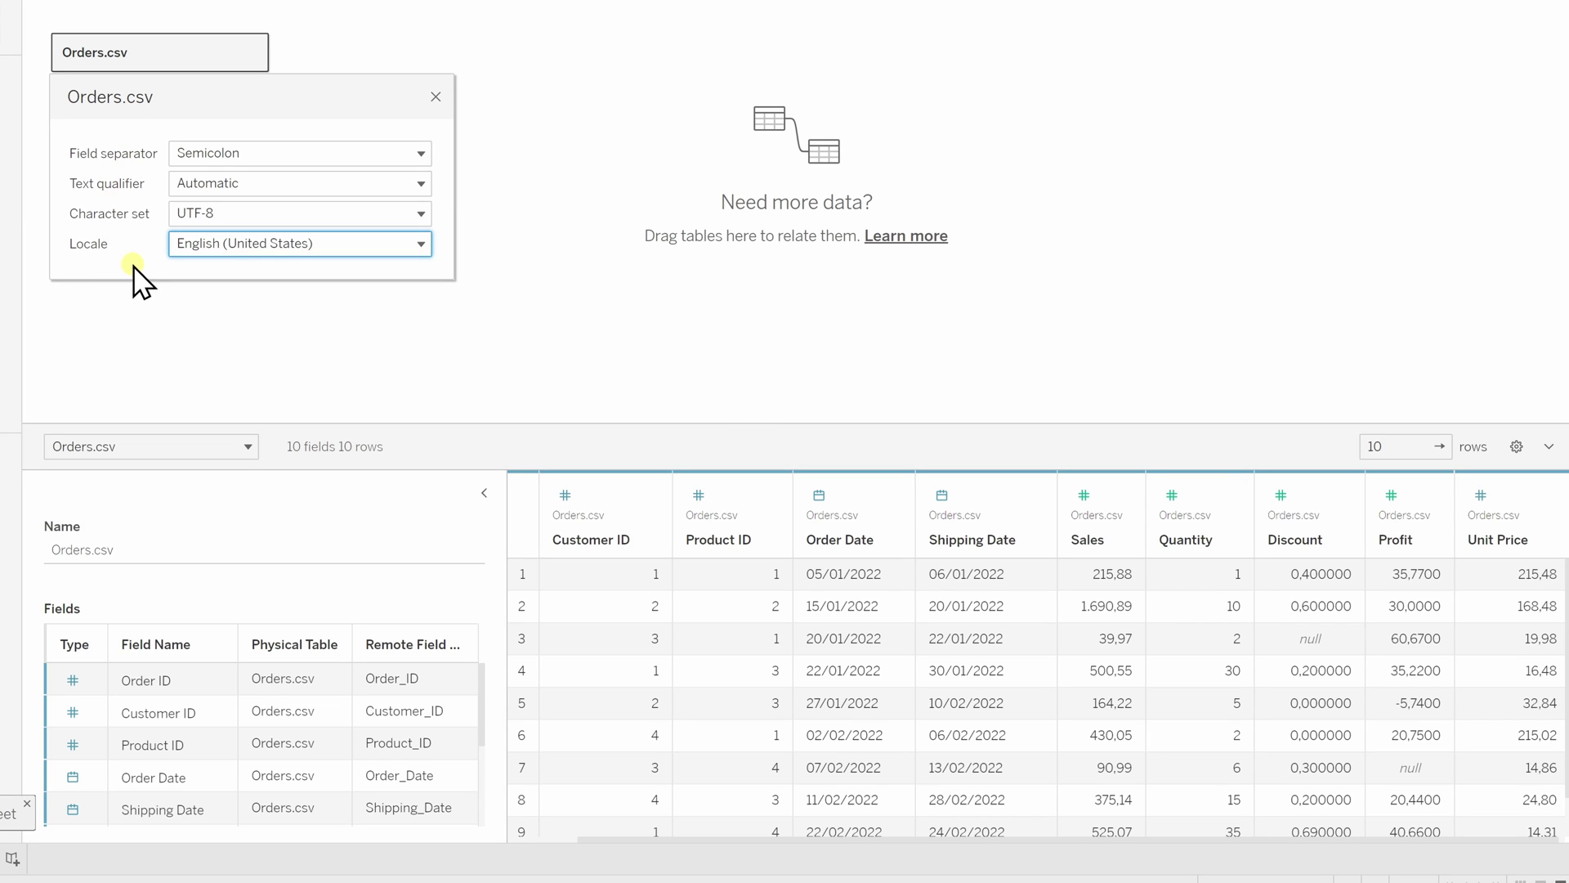
pyautogui.click(217, 246)
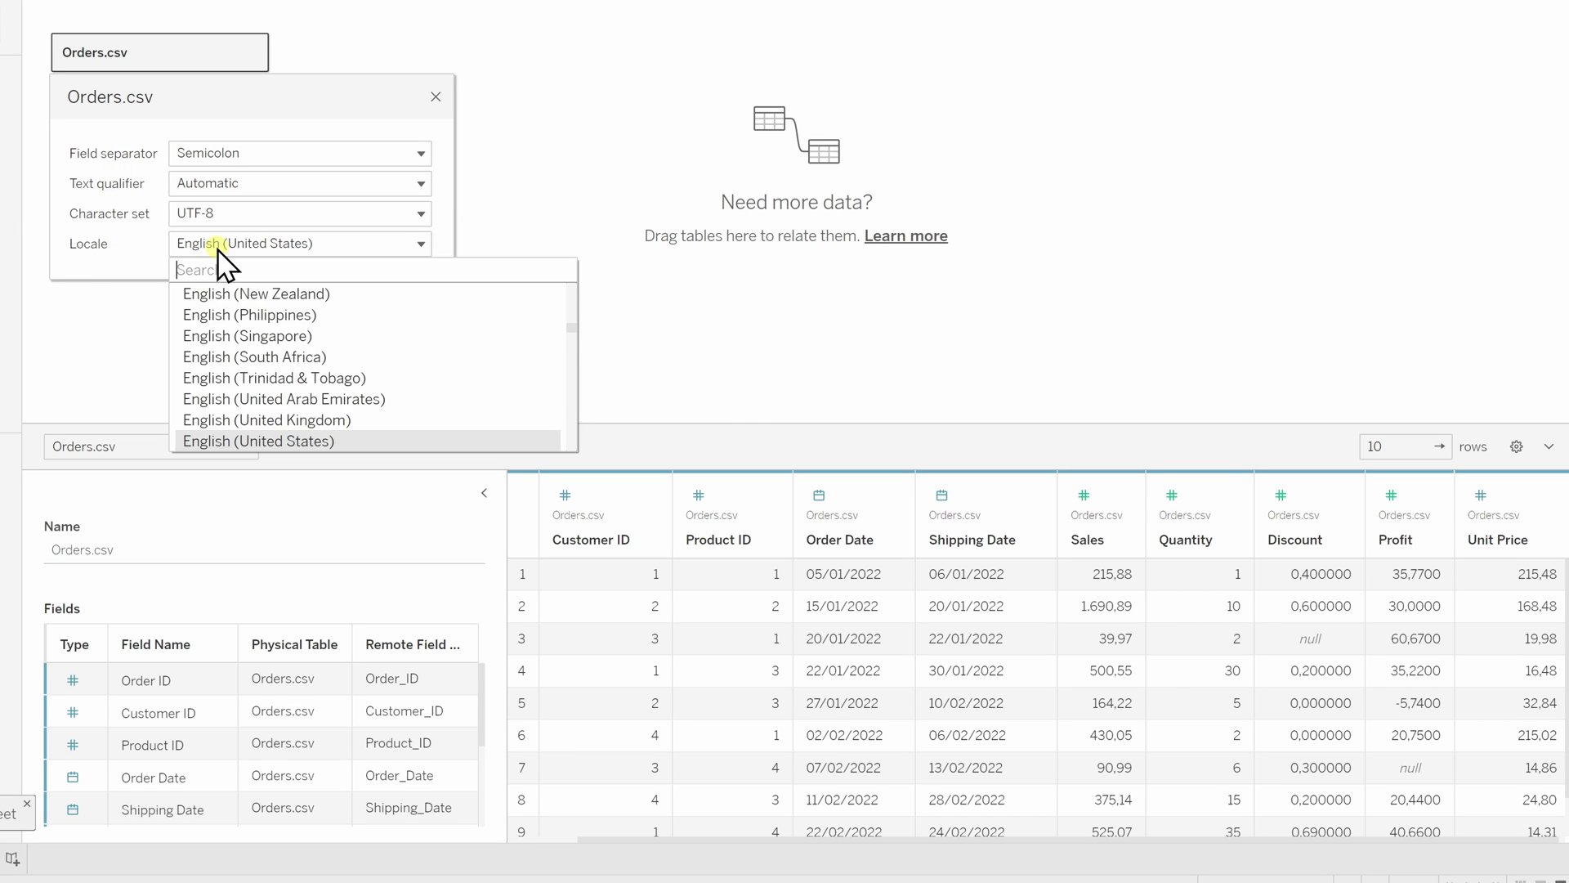
pyautogui.click(535, 224)
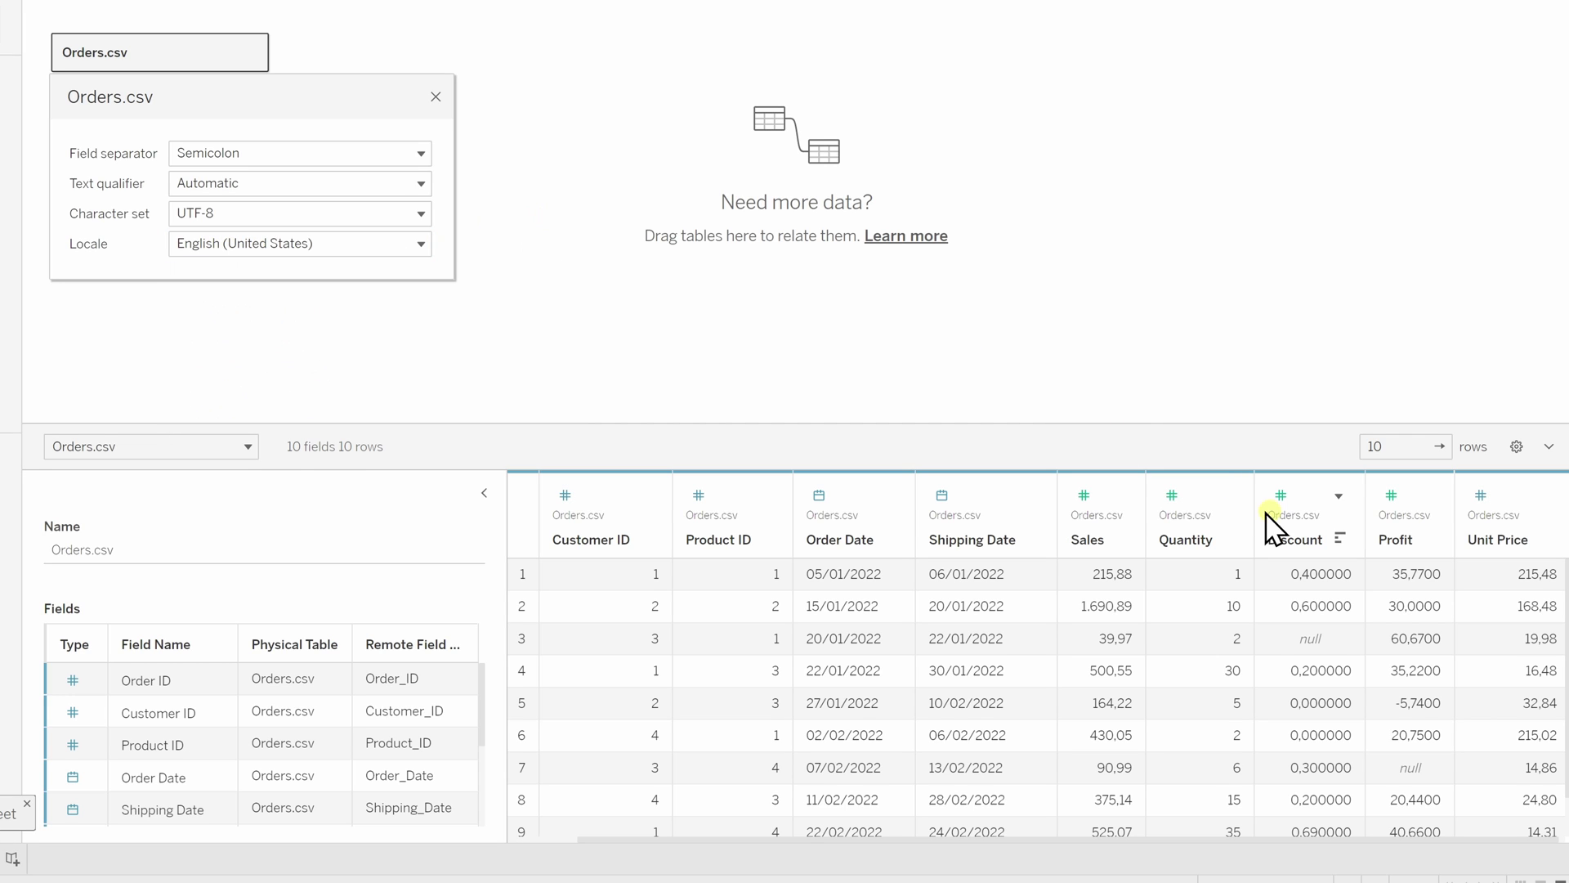